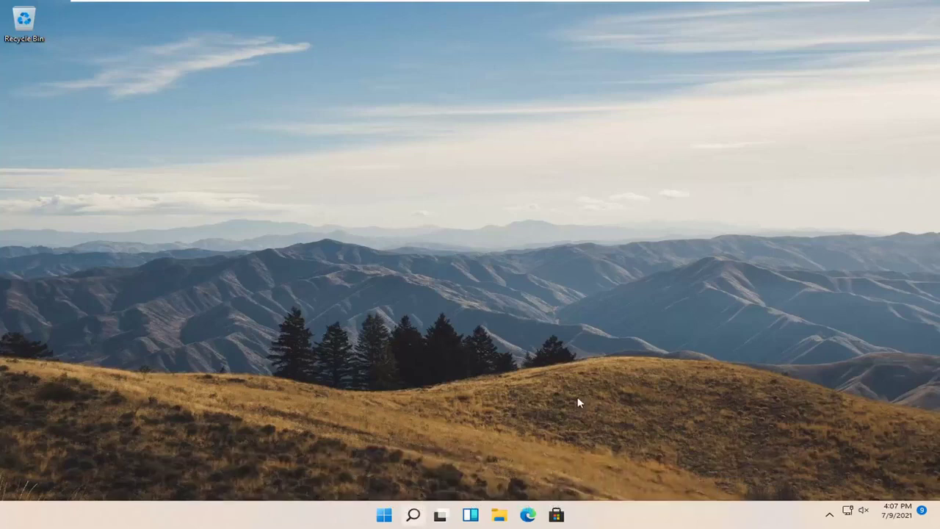
# Search Windows for 'group policy' and launch the Edit group policy best match
pyautogui.click(414, 516)
pyautogui.write('g')
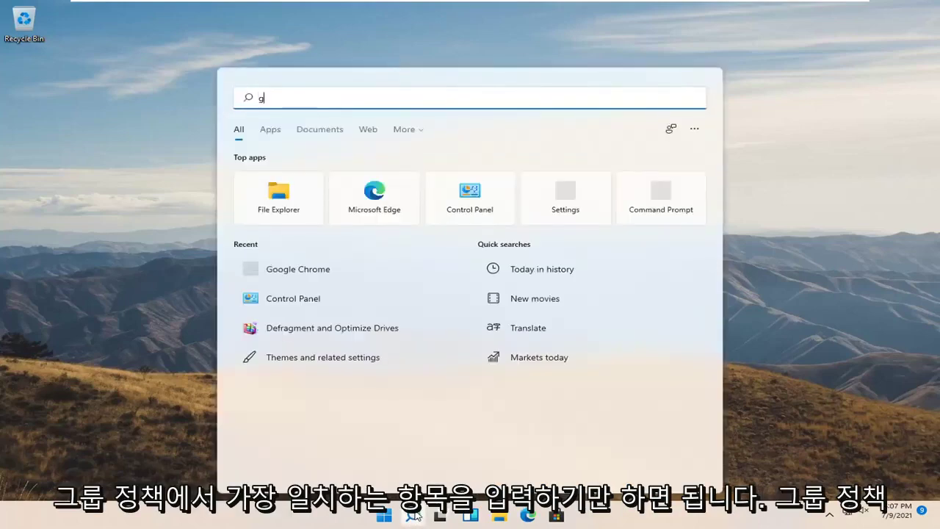
pyautogui.write('roup policy')
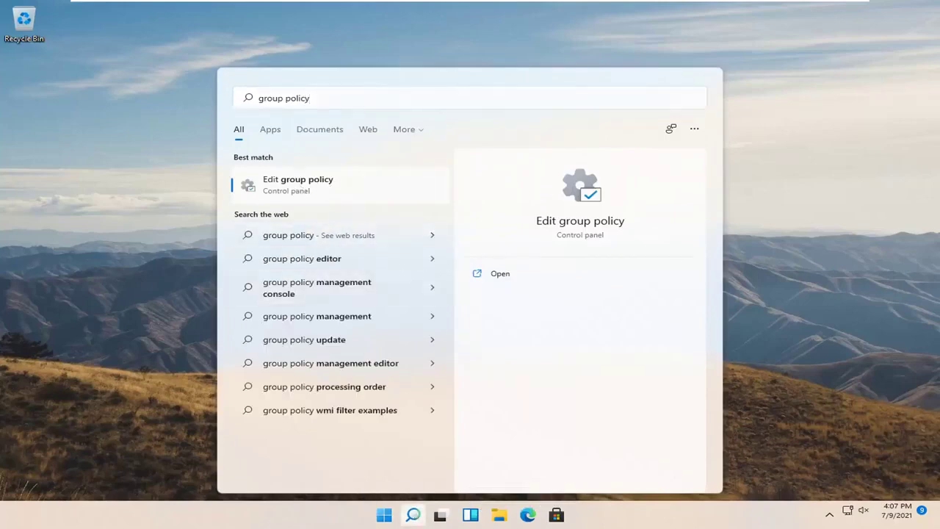
pyautogui.click(301, 188)
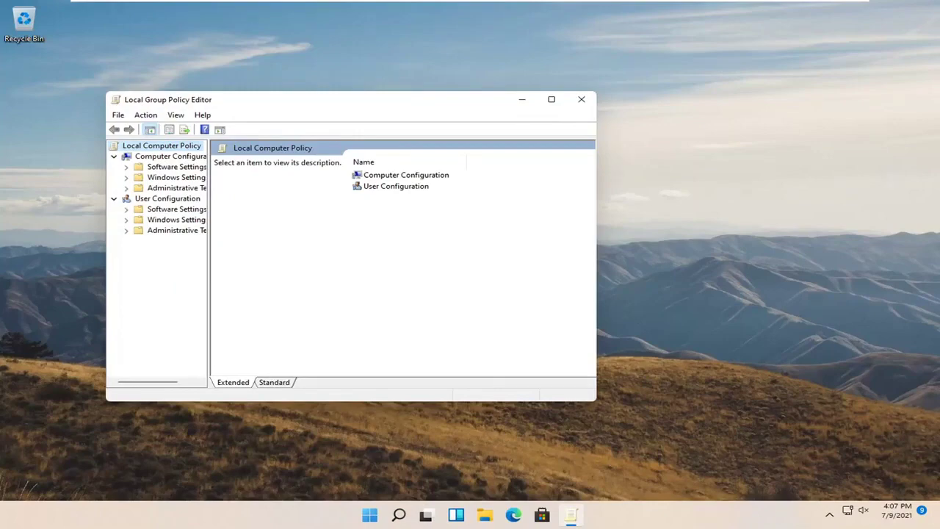
# Maximize the editor, then browse Windows Components > BitLocker Drive Encryption > Operating System Drives
pyautogui.click(551, 99)
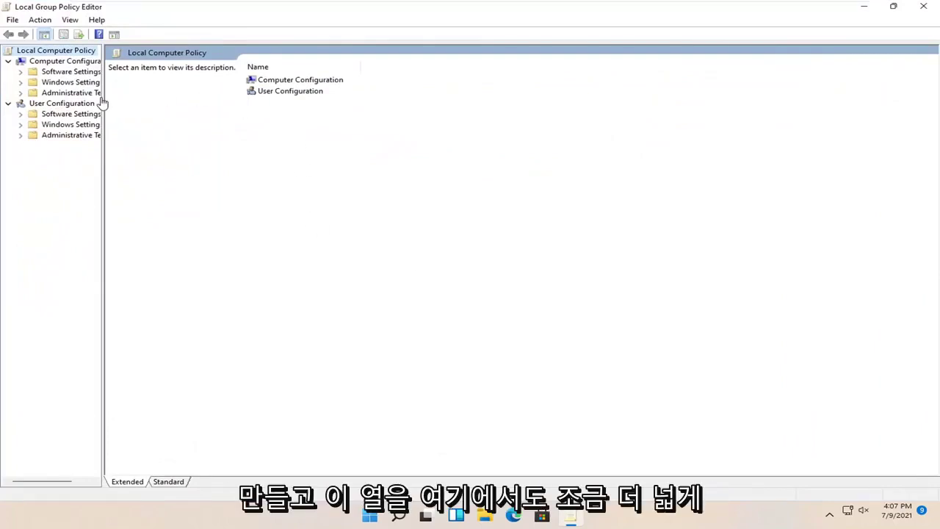
pyautogui.moveTo(102, 103); pyautogui.dragTo(180, 103)
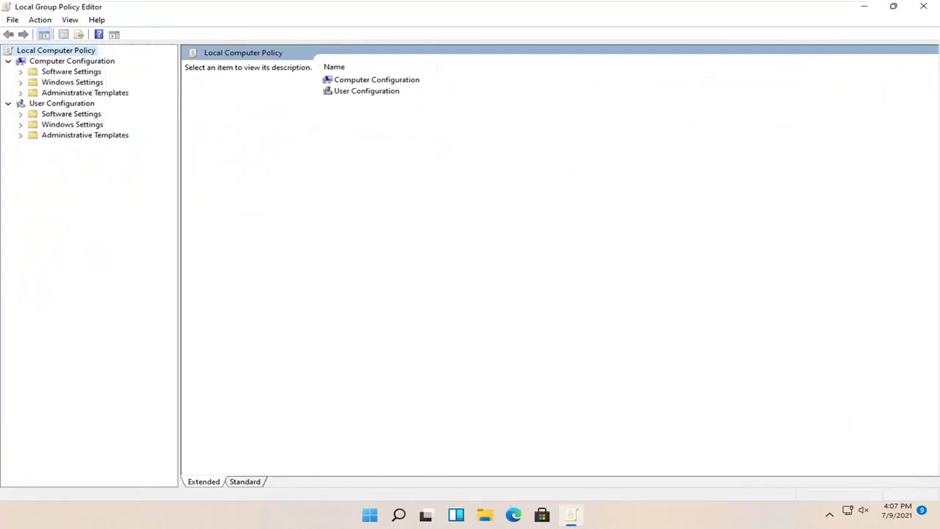
pyautogui.click(77, 93)
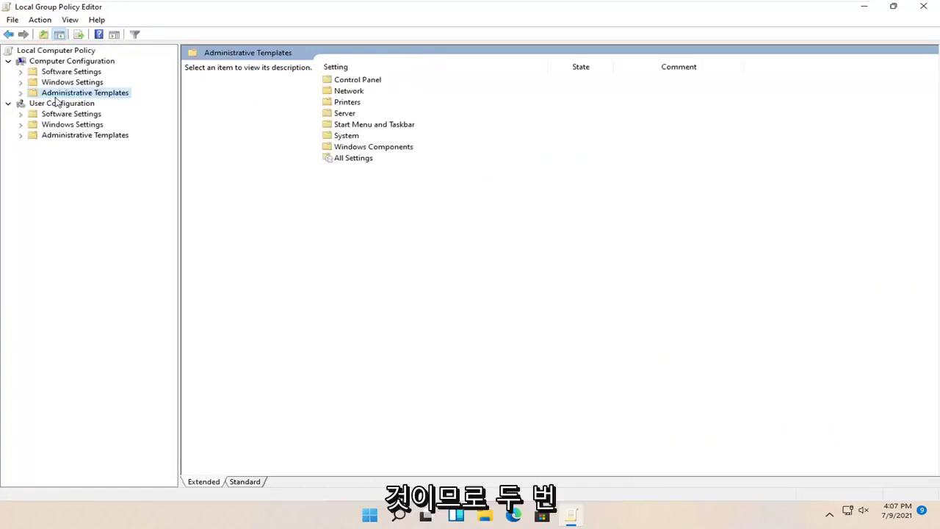
pyautogui.doubleClick(73, 95)
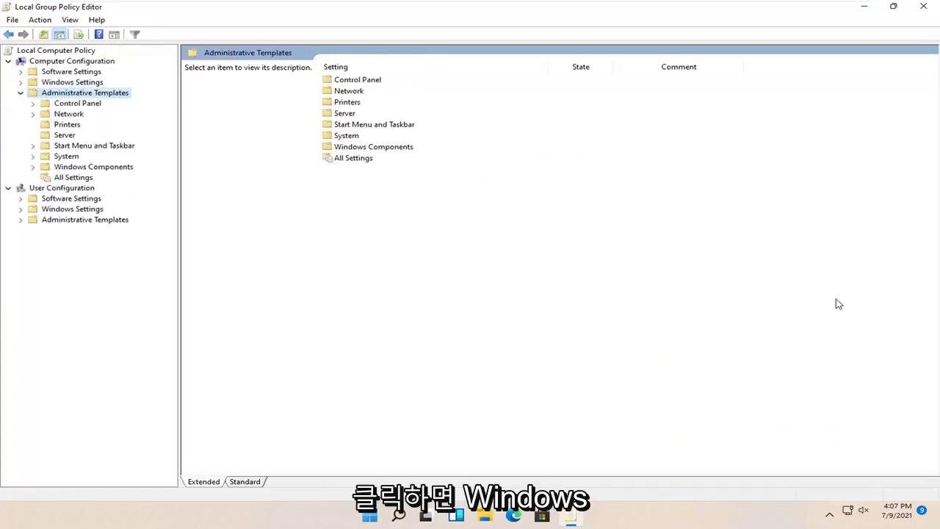
pyautogui.doubleClick(73, 168)
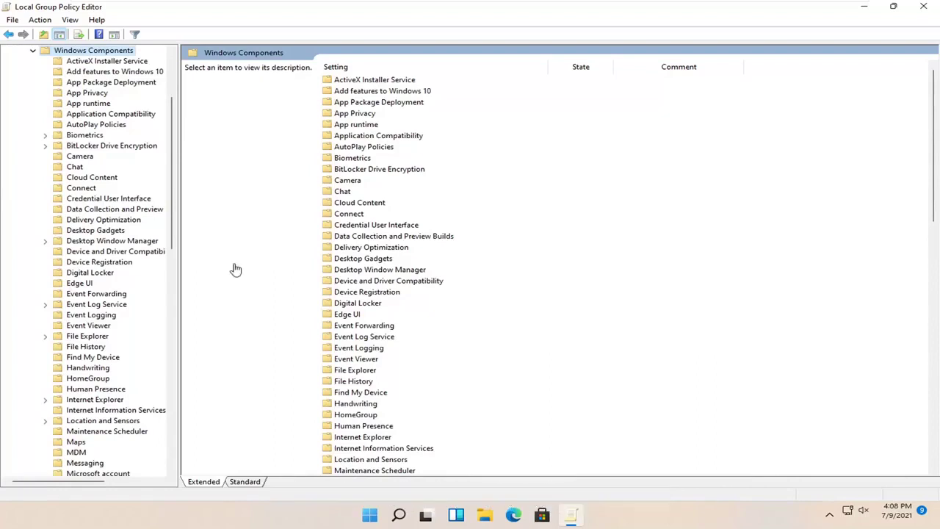
pyautogui.doubleClick(83, 147)
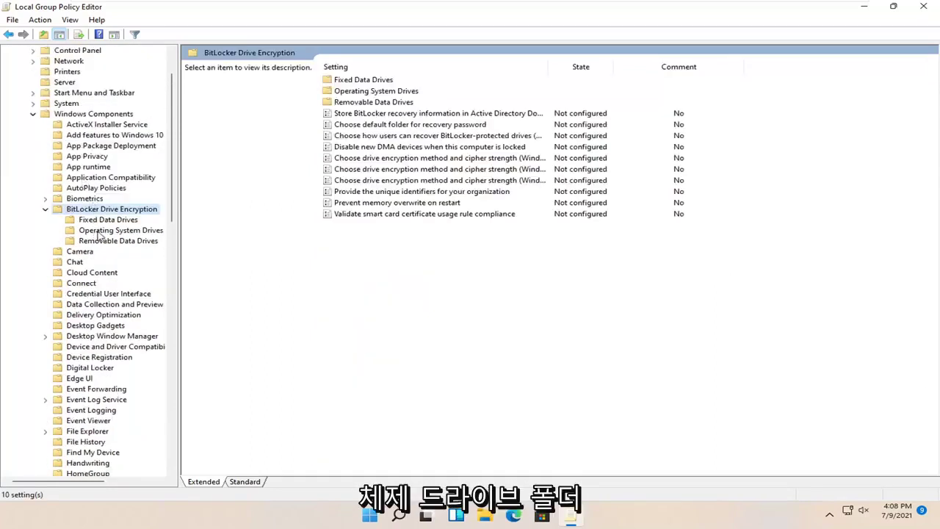
pyautogui.click(115, 232)
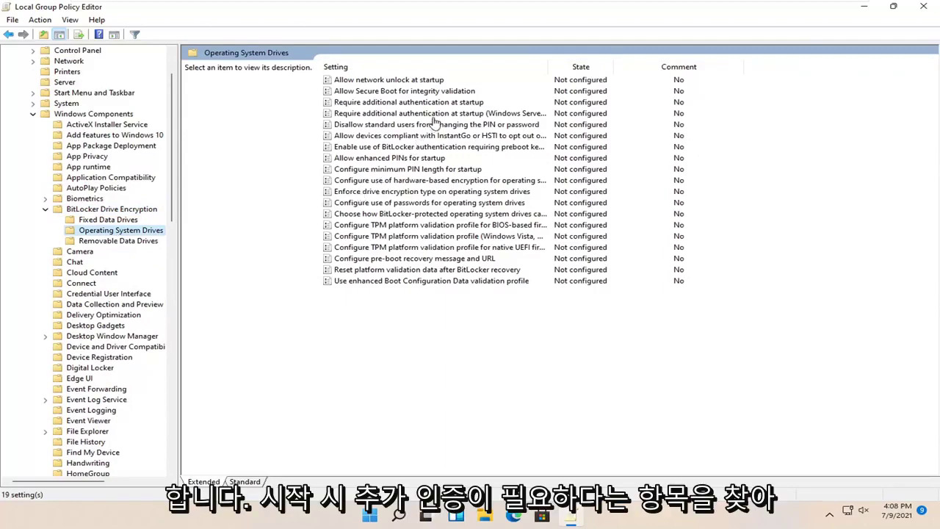
pyautogui.click(413, 105)
# Open the Require additional authentication at startup policy, centre its window and read the Help text
pyautogui.doubleClick(414, 105)
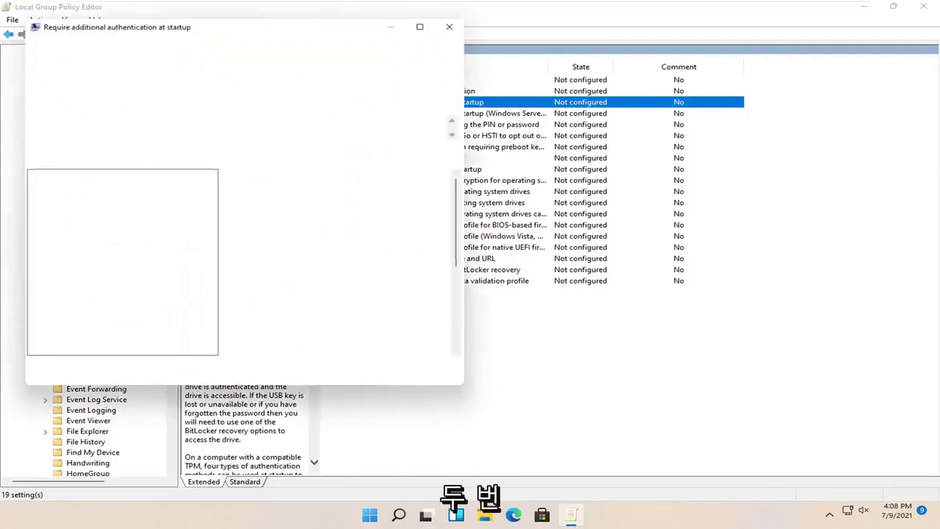
pyautogui.moveTo(285, 24); pyautogui.dragTo(549, 72)
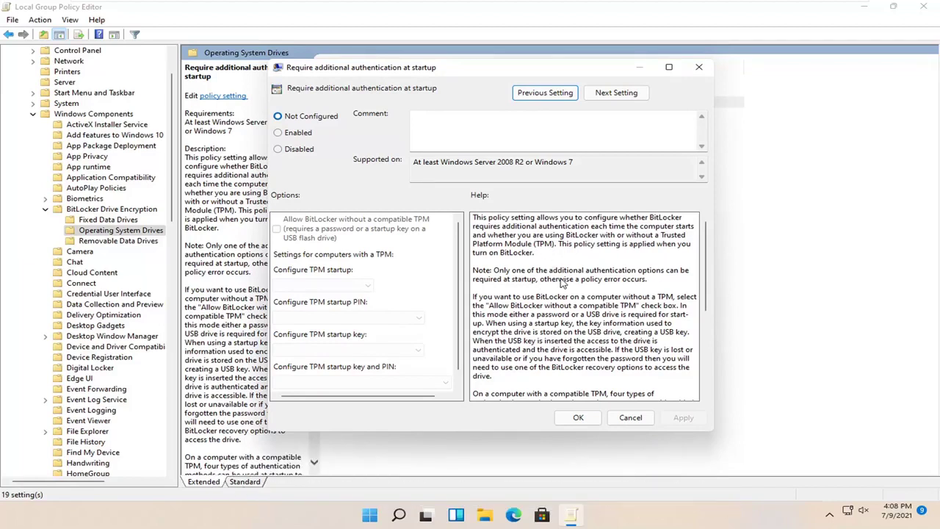
pyautogui.scroll(-1, 558, 281)
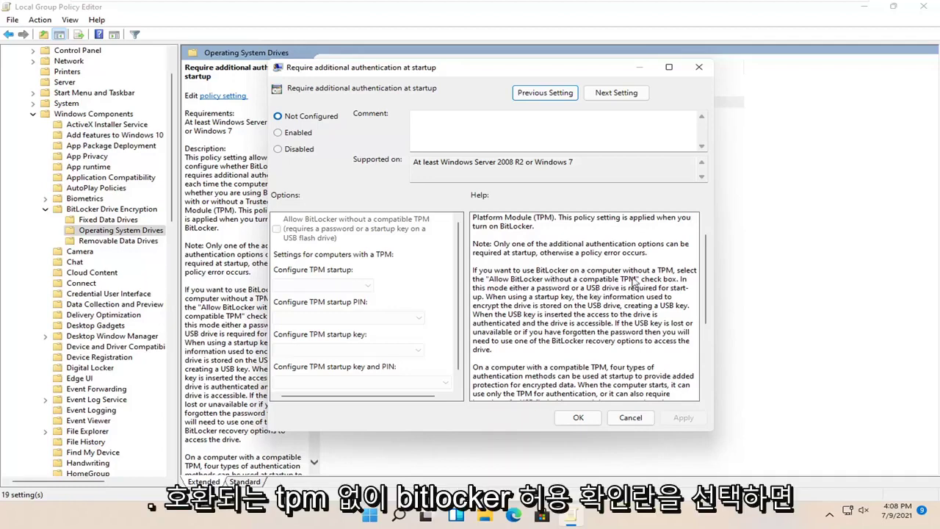
pyautogui.scroll(-5, 618, 280)
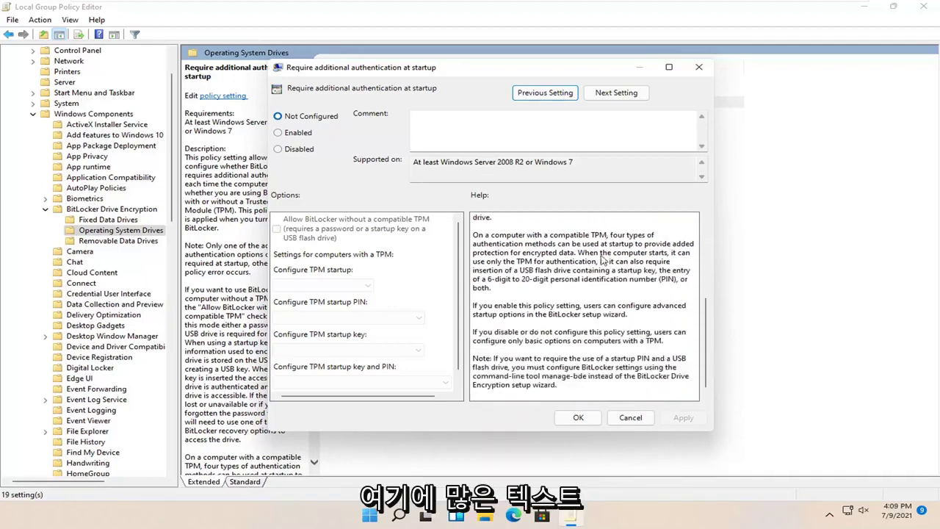
pyautogui.scroll(5, 584, 317)
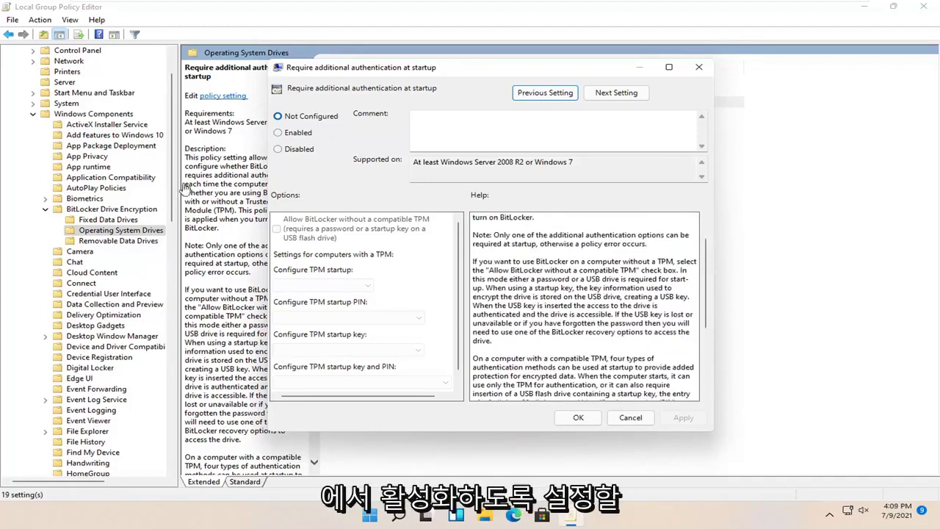
# Enable startup authentication with 'Allow BitLocker without a compatible TPM' kept checked, then close the editor
pyautogui.click(278, 133)
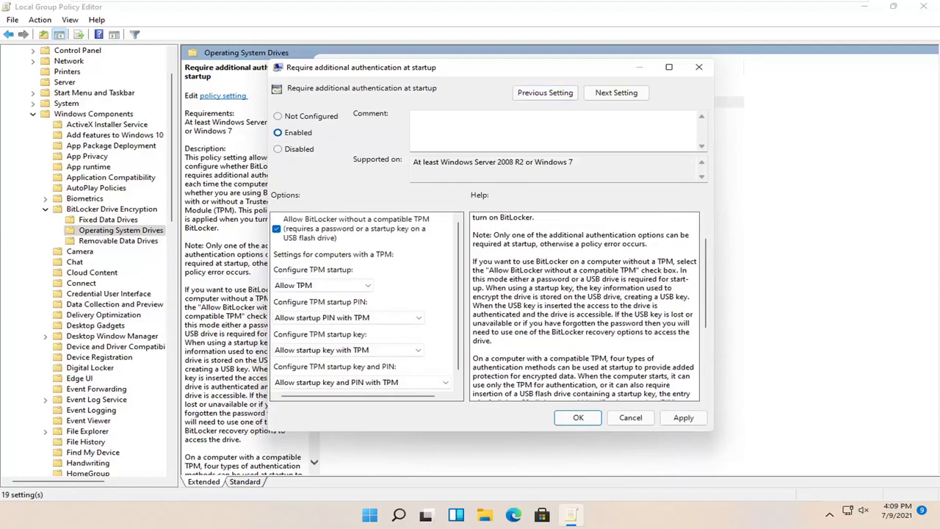
pyautogui.scroll(-1, 460, 288)
pyautogui.click(376, 303)
pyautogui.click(419, 280)
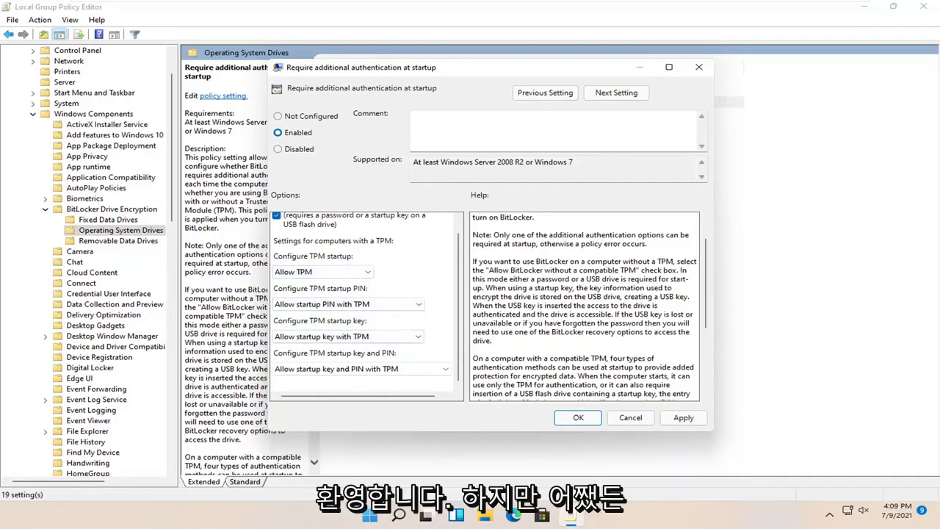
pyautogui.click(683, 418)
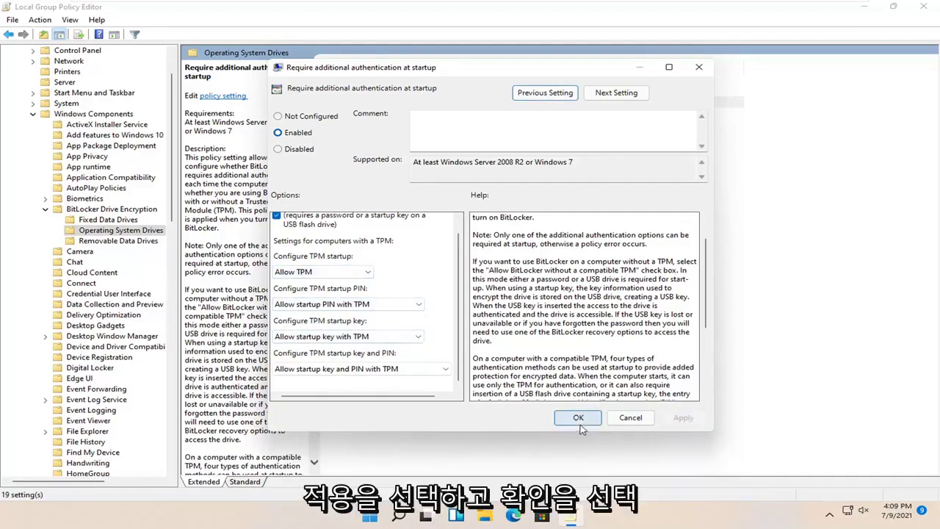
pyautogui.click(578, 418)
pyautogui.click(923, 6)
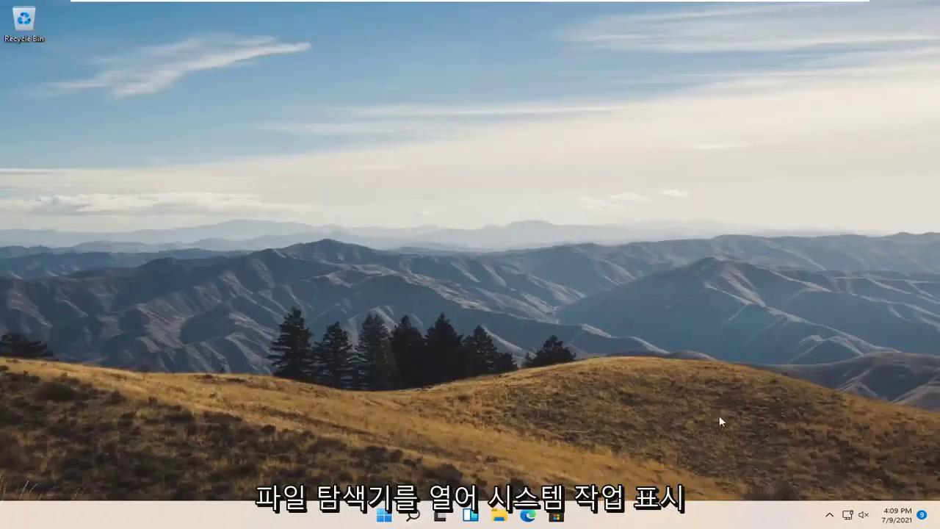
# Turn on BitLocker for Local Disk (C:) from This PC in File Explorer
pyautogui.click(499, 516)
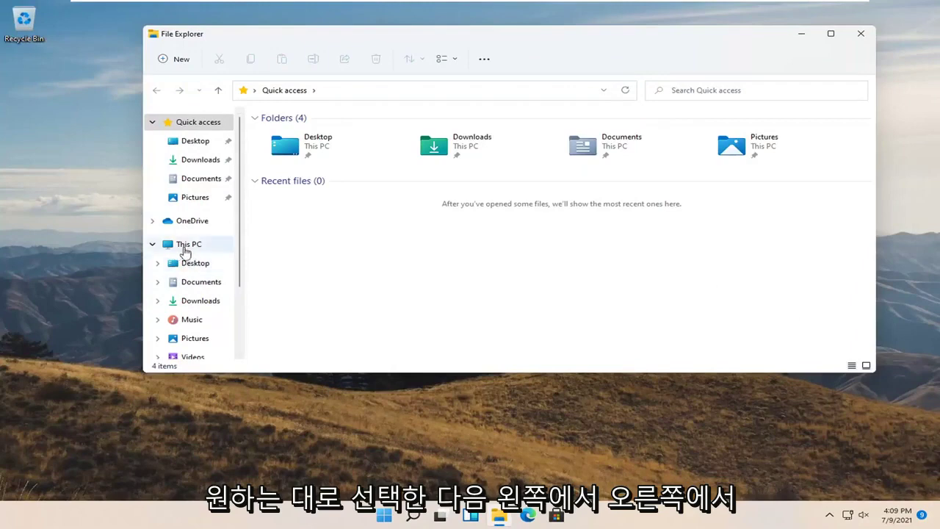
pyautogui.click(192, 245)
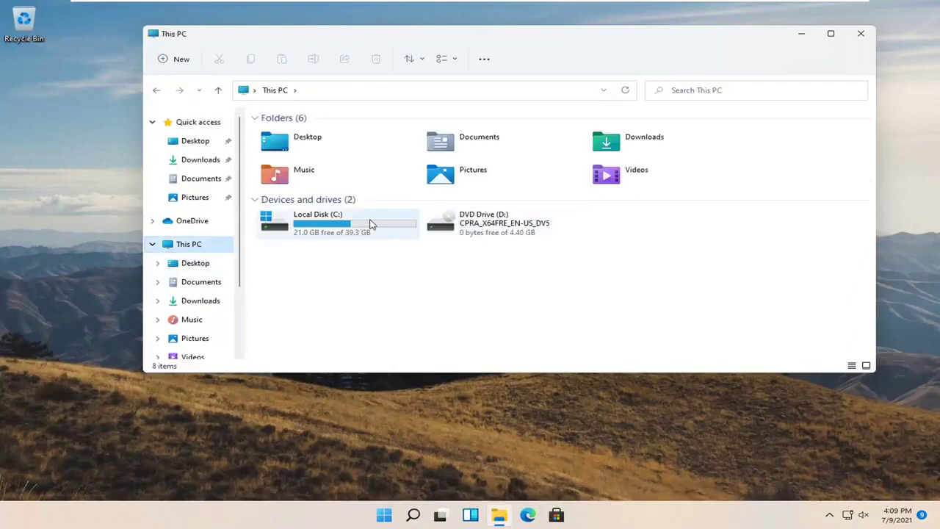
pyautogui.rightClick(315, 227)
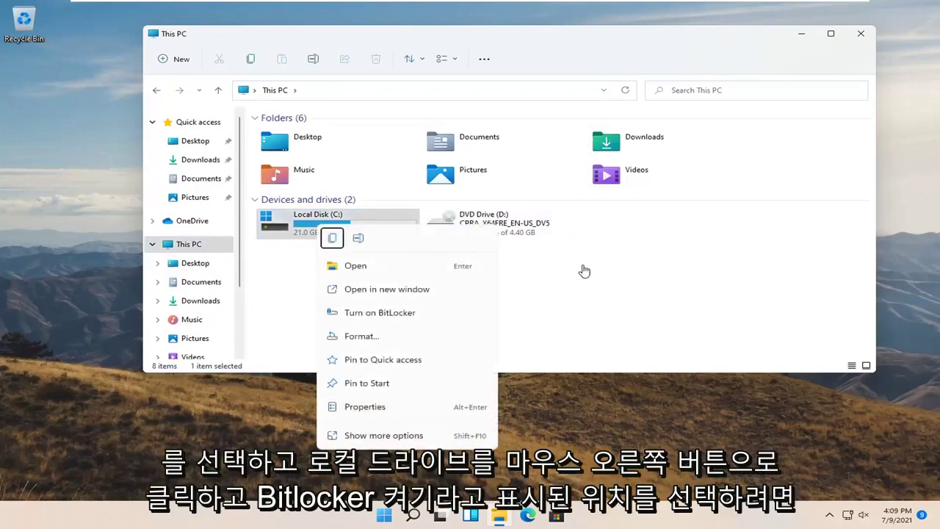
pyautogui.click(393, 314)
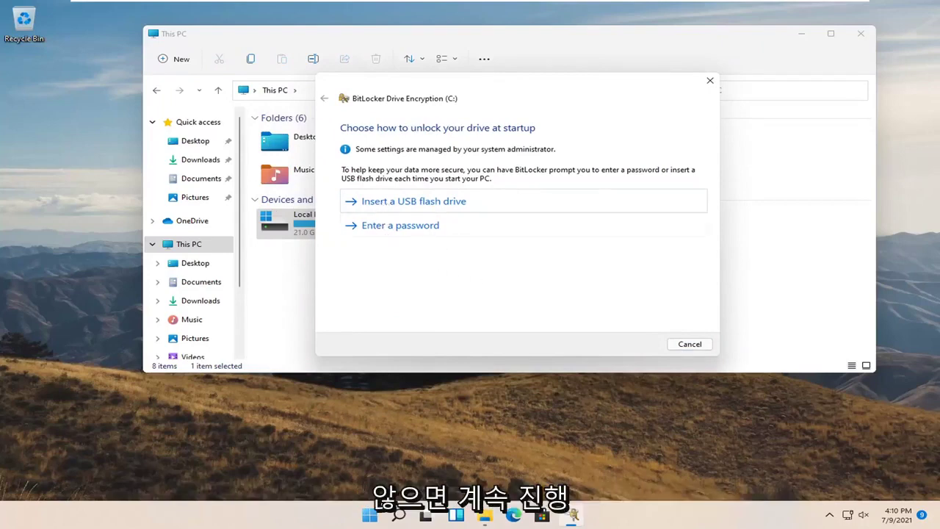
# Choose password unlock for drive C: and enter a password, which is rejected as too short
pyautogui.click(424, 227)
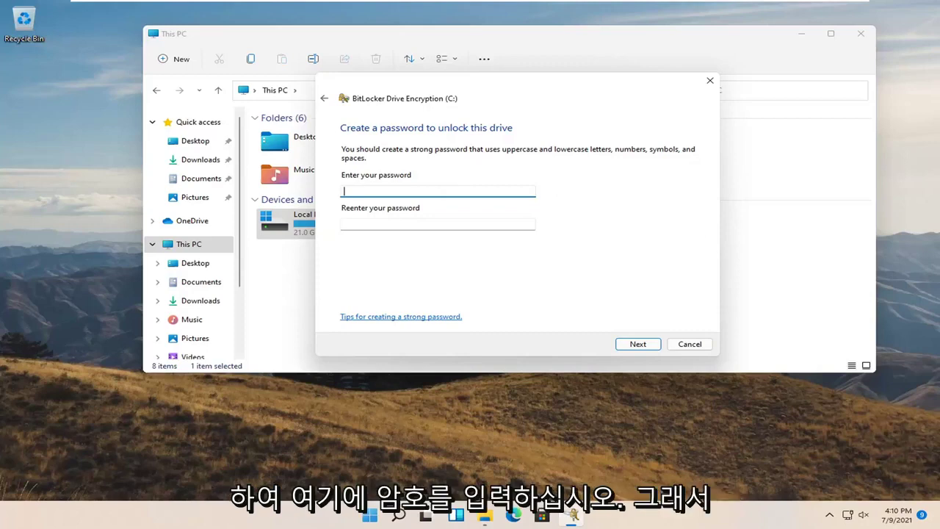
pyautogui.write('••')
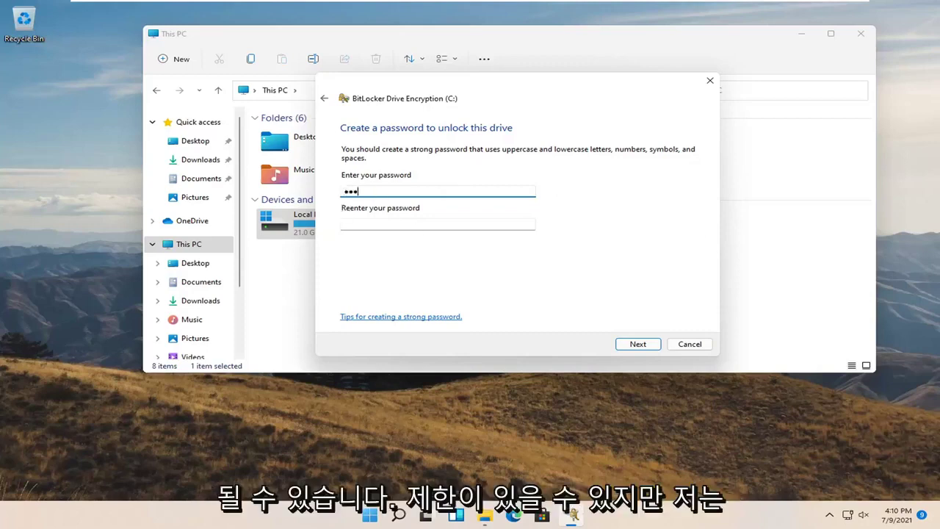
pyautogui.write('•••')
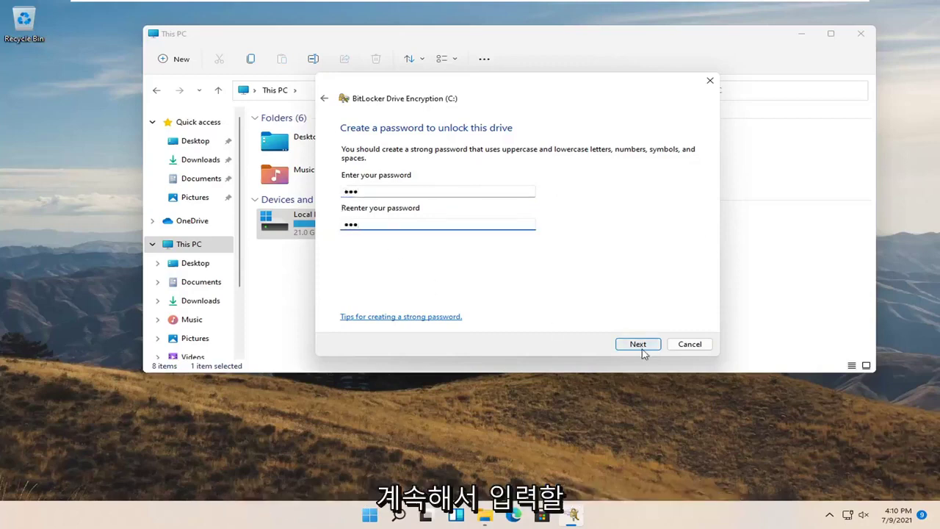
pyautogui.click(639, 345)
pyautogui.doubleClick(400, 212)
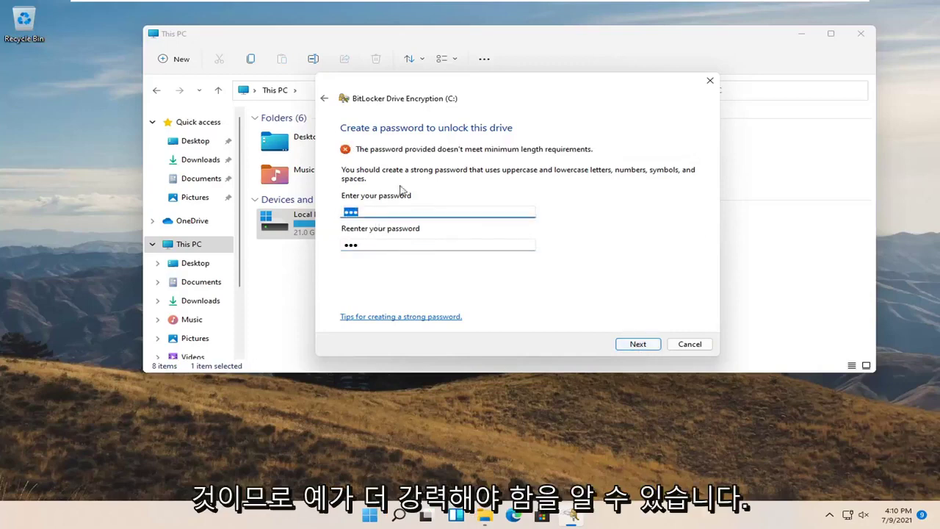
pyautogui.write('•••')
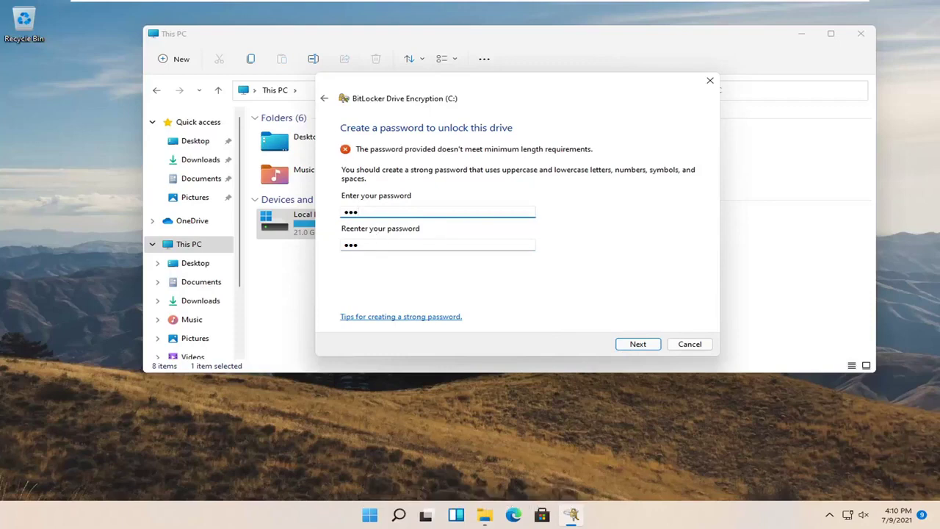
pyautogui.write('•')
pyautogui.doubleClick(382, 249)
pyautogui.write('••••')
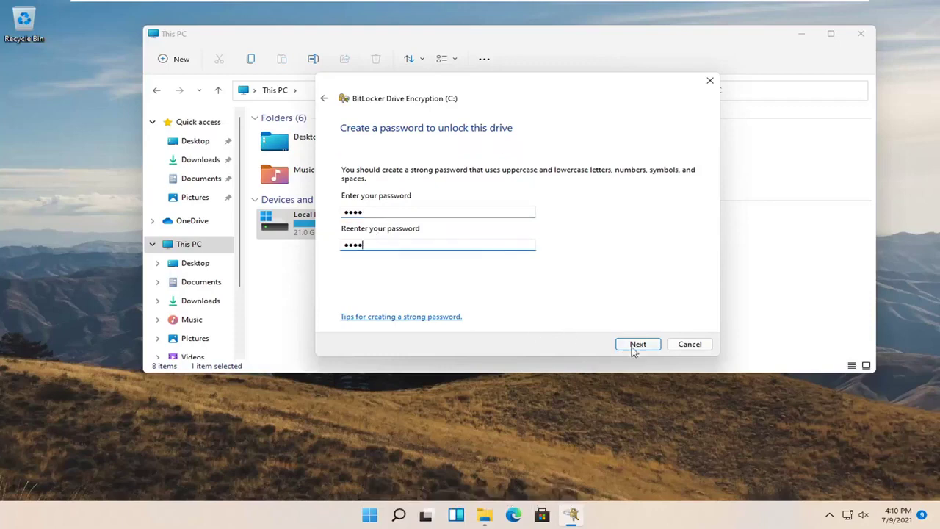
pyautogui.click(636, 345)
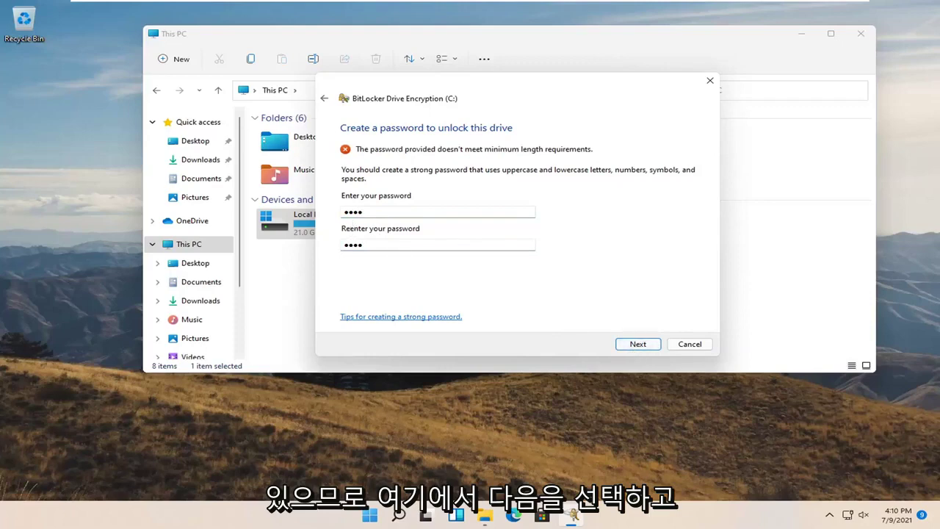
# Replace both password fields with a matching ten-character password and continue
pyautogui.doubleClick(375, 213)
pyautogui.click(376, 213)
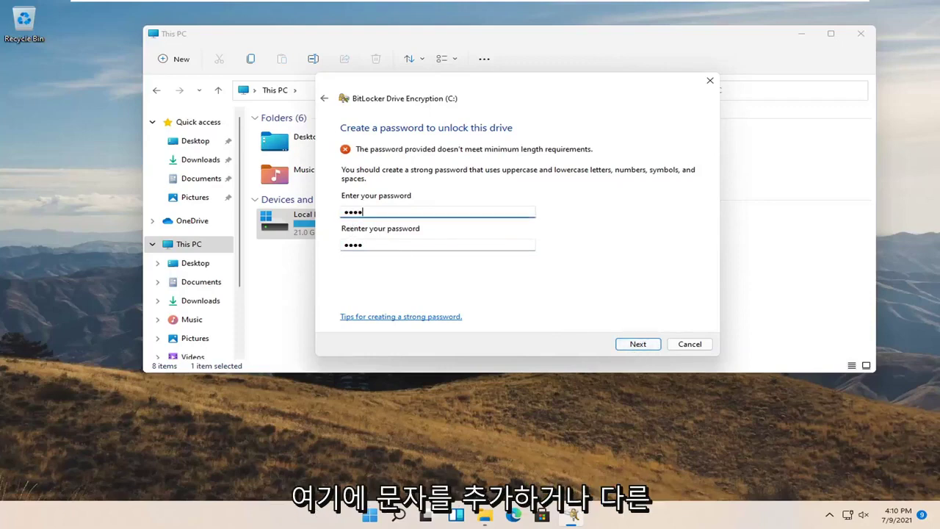
pyautogui.hotkey('ctrl', 'a')
pyautogui.write('••')
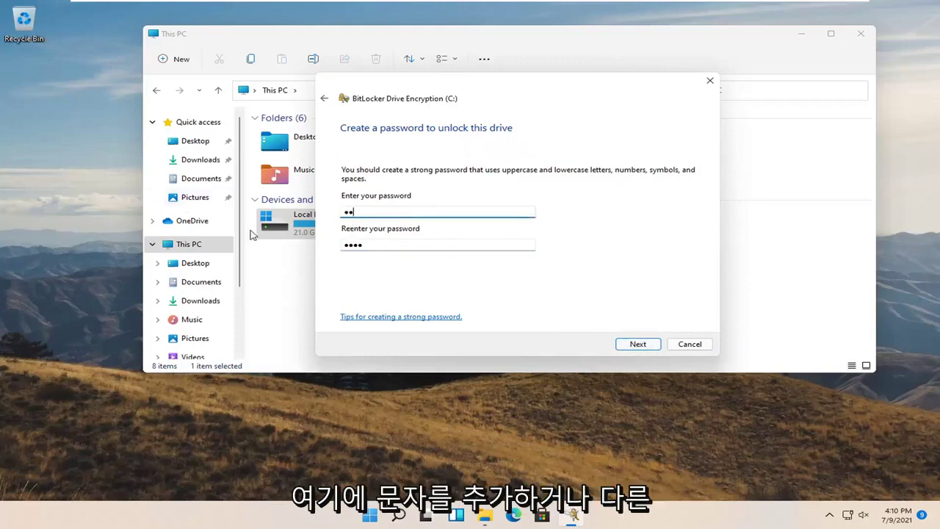
pyautogui.write('•••••')
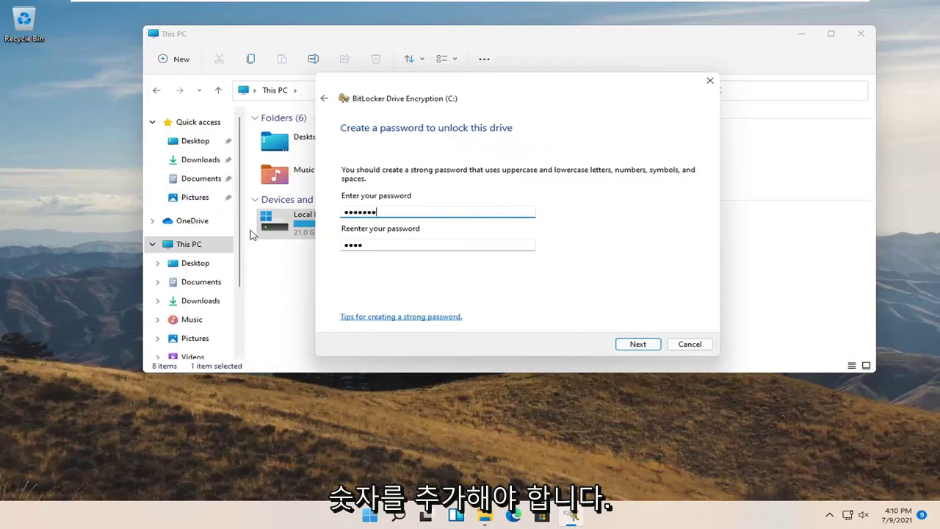
pyautogui.write('•••')
pyautogui.press('Tab')
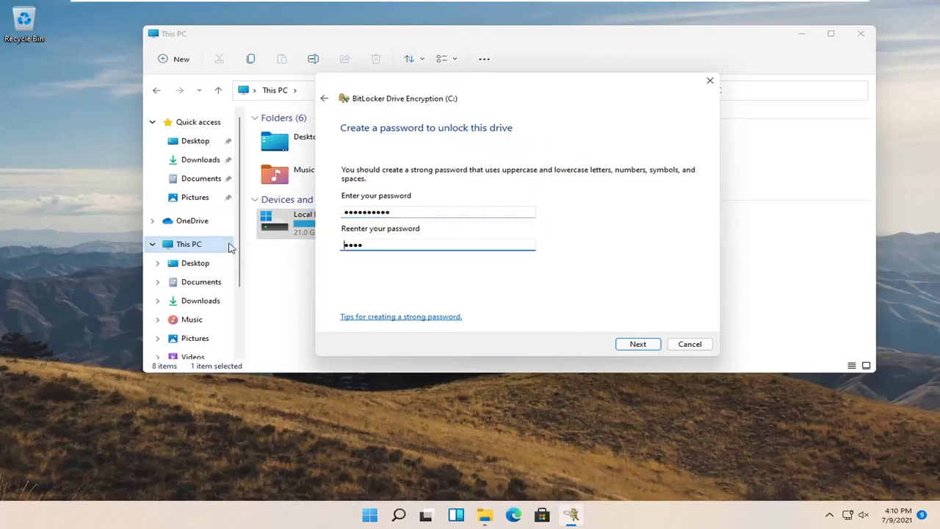
pyautogui.doubleClick(349, 244)
pyautogui.write('••••••••••')
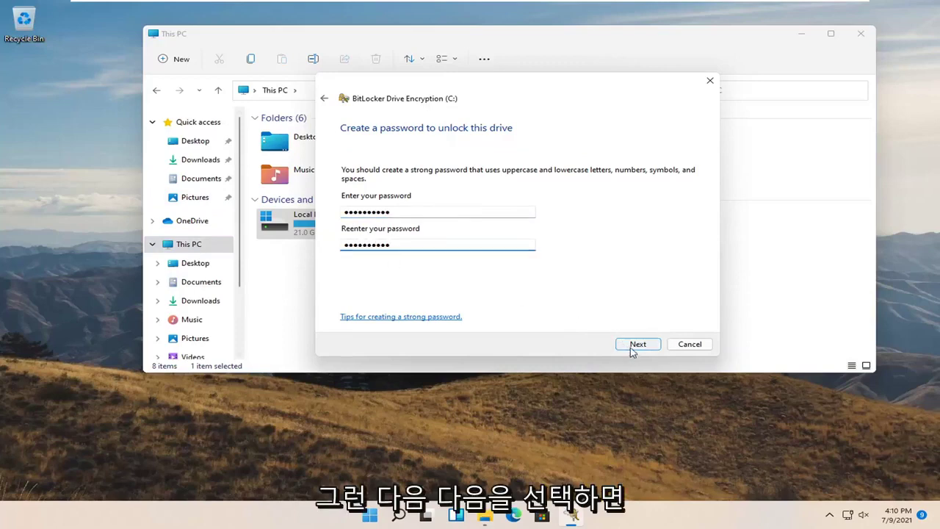
pyautogui.click(631, 350)
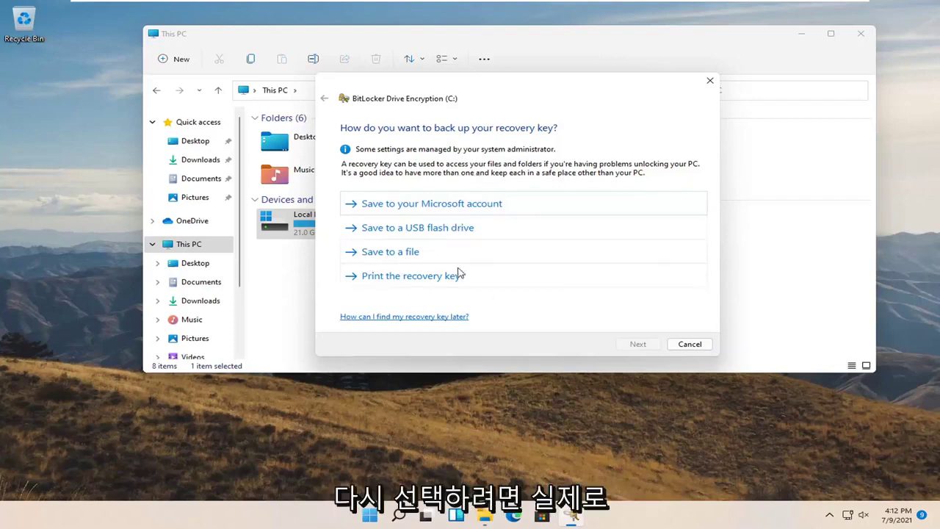
# Pick 'Print the recovery key' among the BitLocker recovery key backup options
pyautogui.click(420, 278)
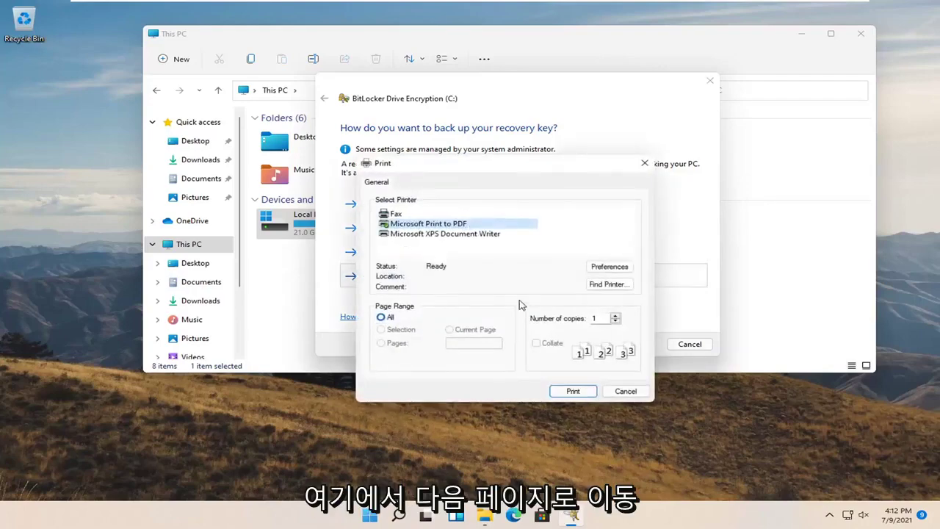
# Print the recovery key to Microsoft Print to PDF, saving it as 1 on the Desktop
pyautogui.moveTo(514, 170); pyautogui.dragTo(470, 141)
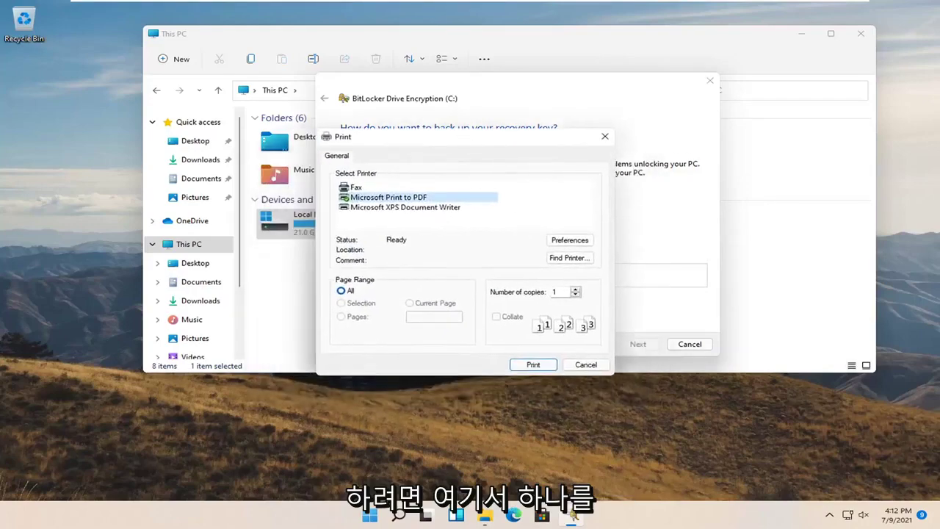
pyautogui.click(539, 364)
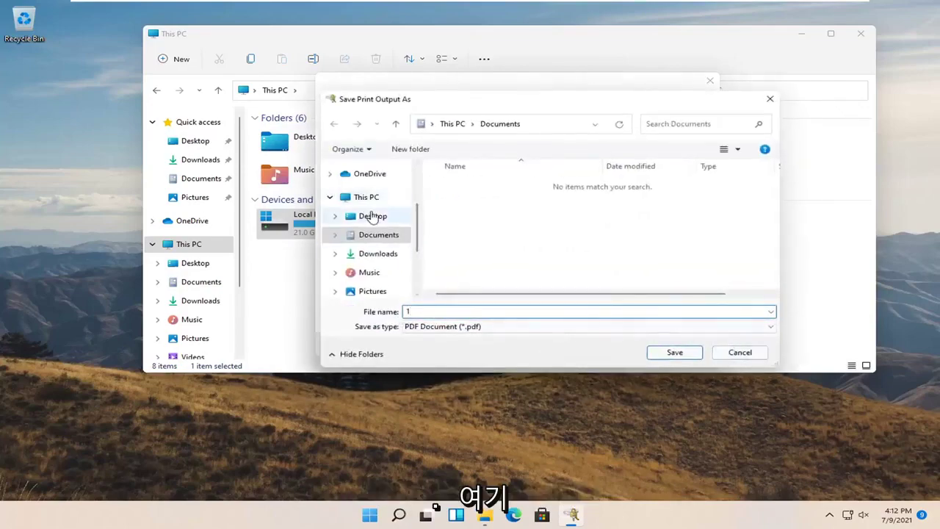
pyautogui.click(373, 215)
pyautogui.click(686, 356)
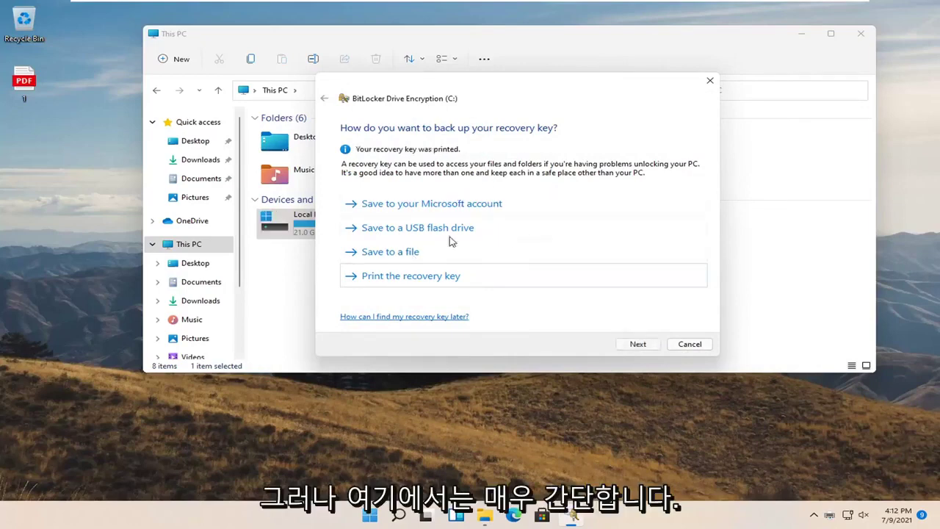
pyautogui.click(23, 86)
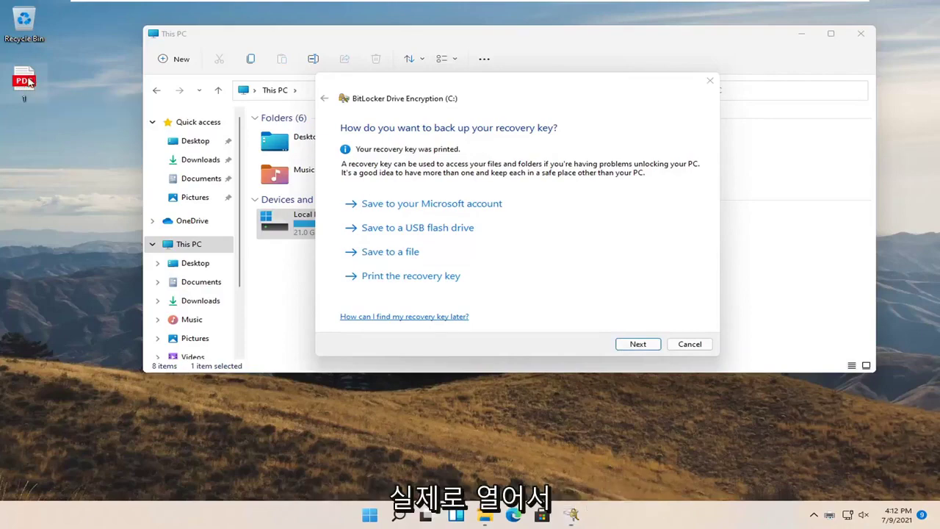
# Check the recovery key in the desktop PDF using Microsoft Edge, close it, and continue BitLocker setup
pyautogui.doubleClick(29, 83)
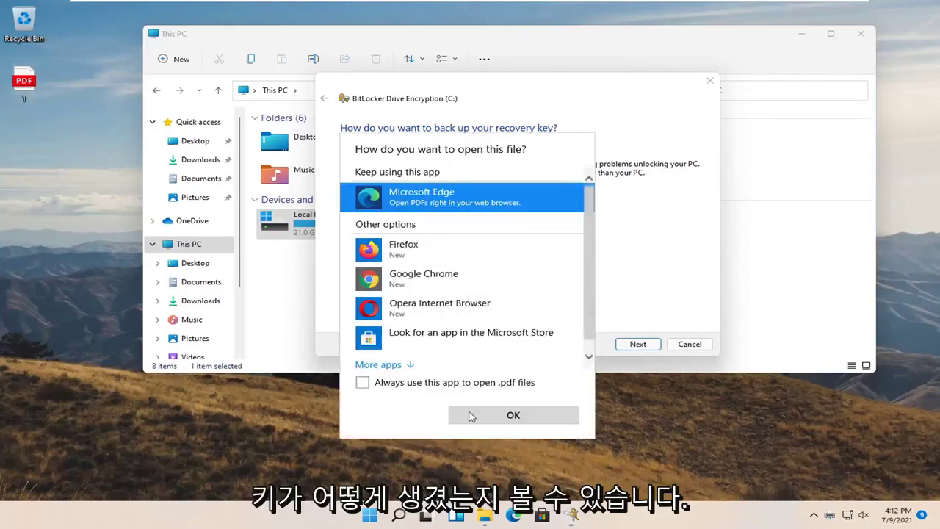
pyautogui.click(472, 416)
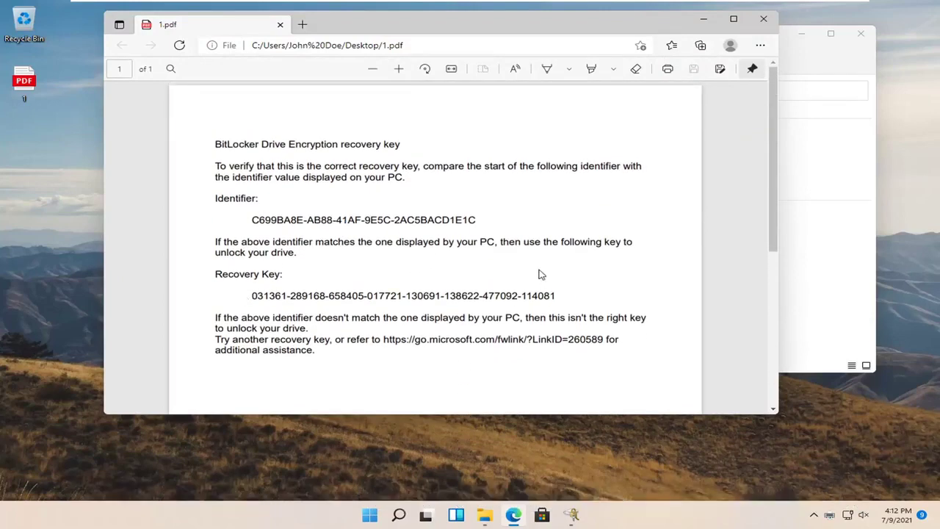
pyautogui.scroll(-5, 523, 216)
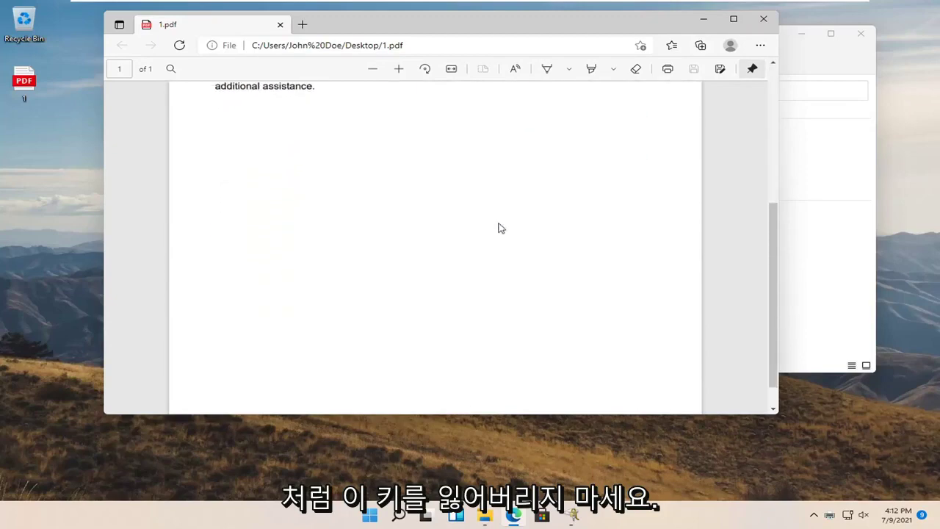
pyautogui.scroll(5, 499, 228)
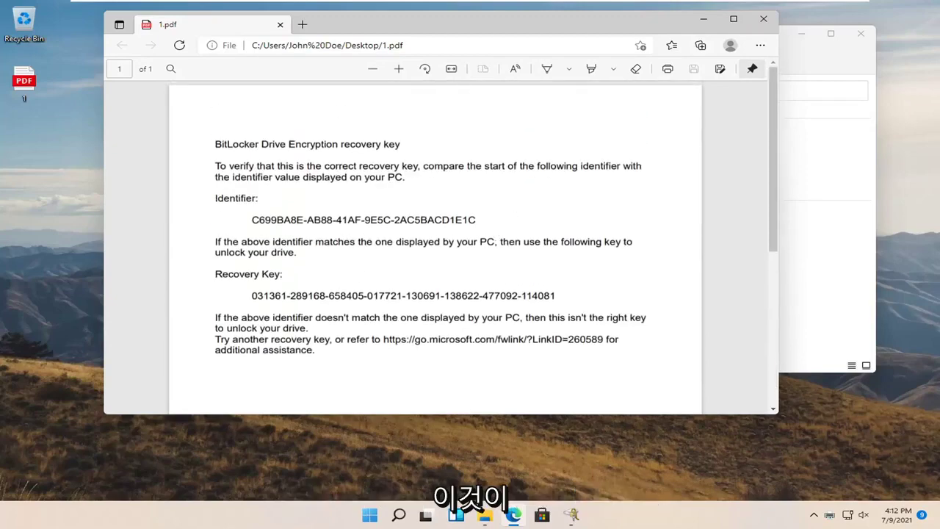
pyautogui.moveTo(486, 34); pyautogui.dragTo(542, 62)
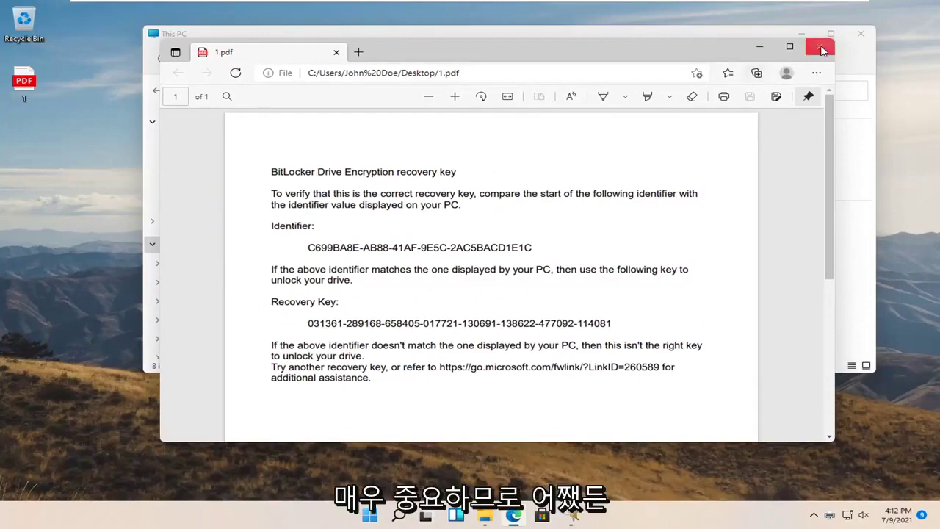
pyautogui.click(819, 46)
pyautogui.click(636, 345)
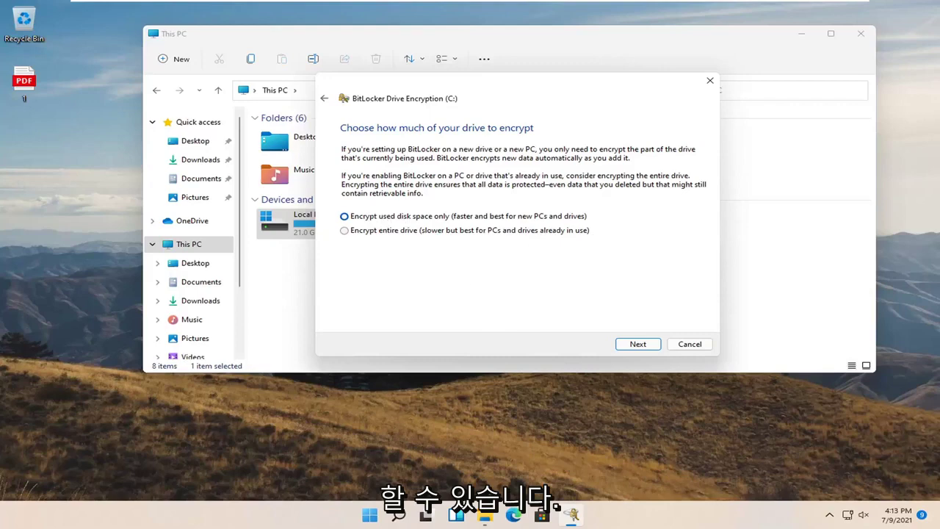
# Keep 'Encrypt used disk space only' selected and advance to the encryption mode choice
pyautogui.click(637, 347)
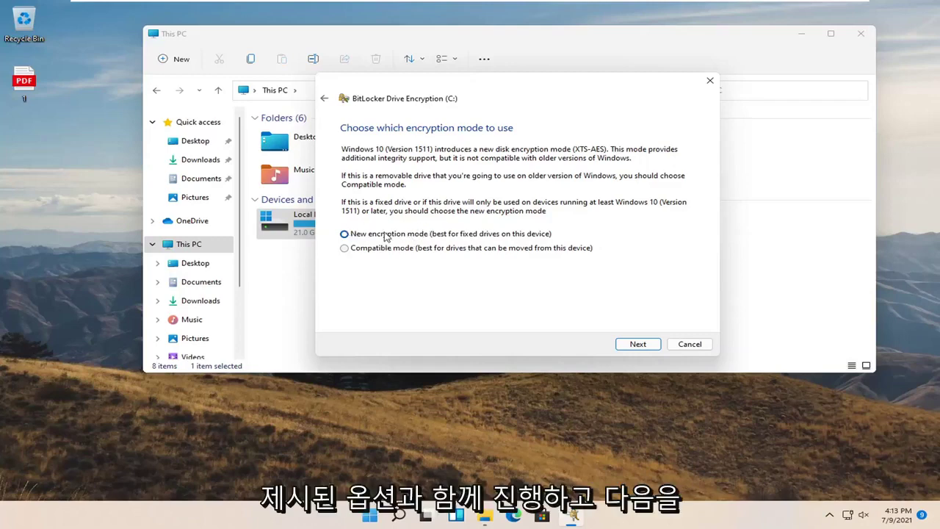
# Keep 'New encryption mode' and start encryption with the BitLocker system check left enabled
pyautogui.click(621, 344)
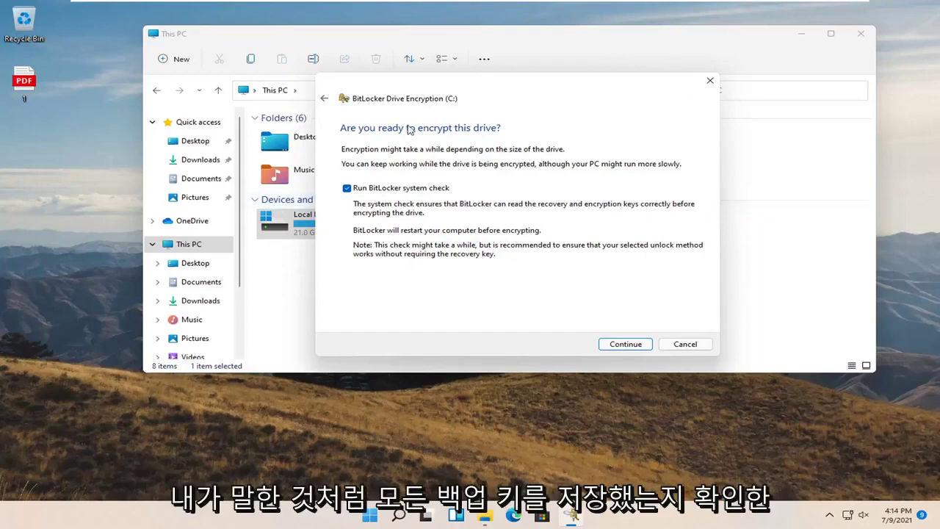
pyautogui.click(630, 348)
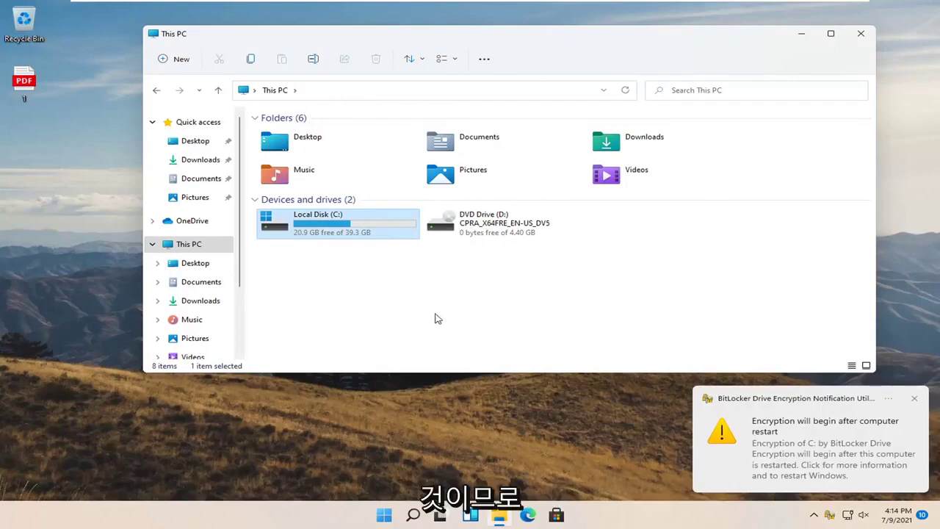
# Close the This PC window and restart the computer from the Start right-click menu
pyautogui.click(861, 33)
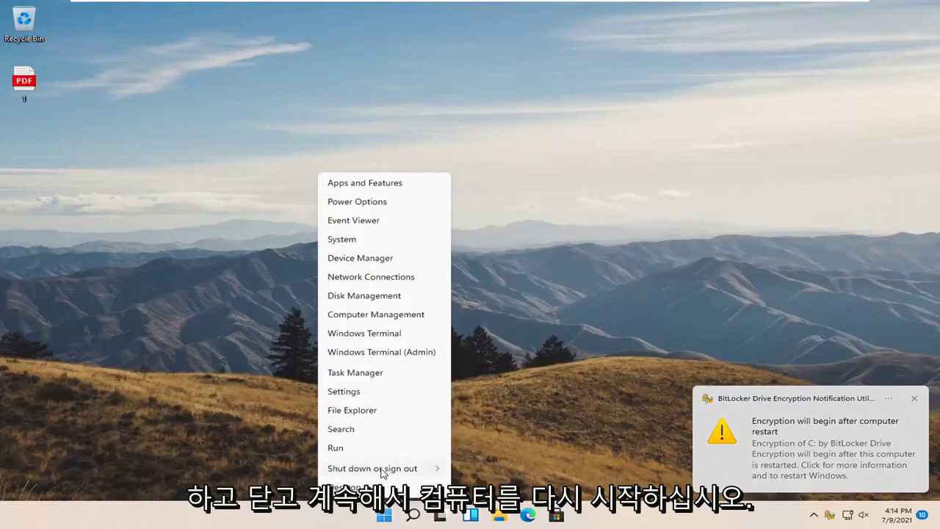
pyautogui.moveTo(412, 468)
pyautogui.click(466, 489)
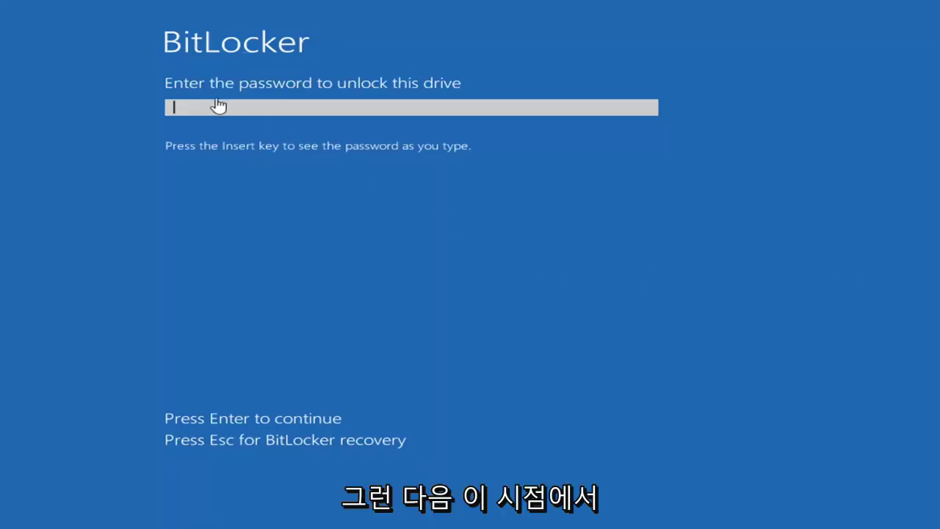
# Enter the drive's unlock password on the BitLocker pre-boot screen and submit it
pyautogui.click(216, 105)
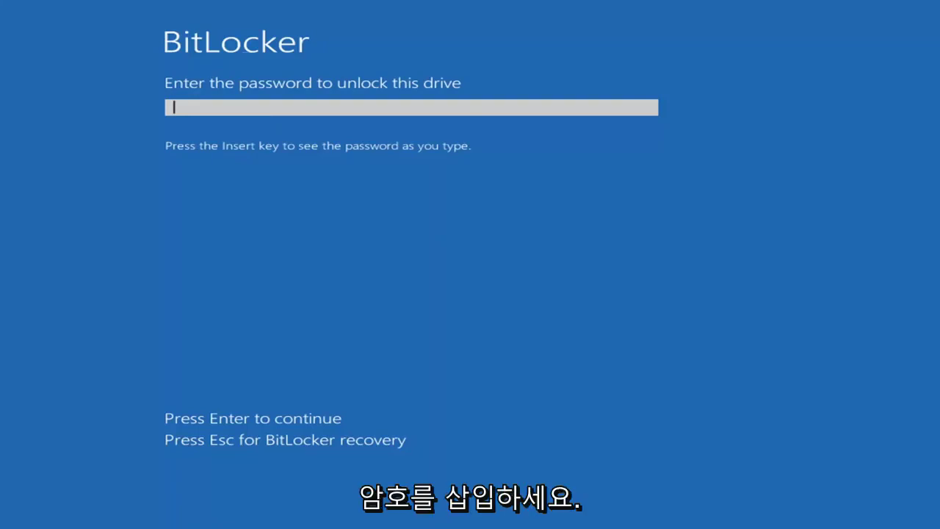
pyautogui.write('1')
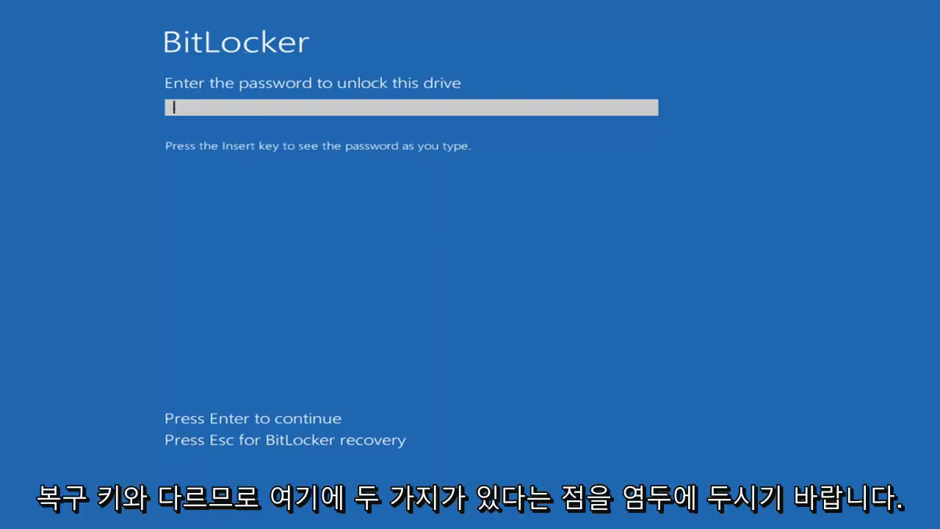
pyautogui.write('2345678')
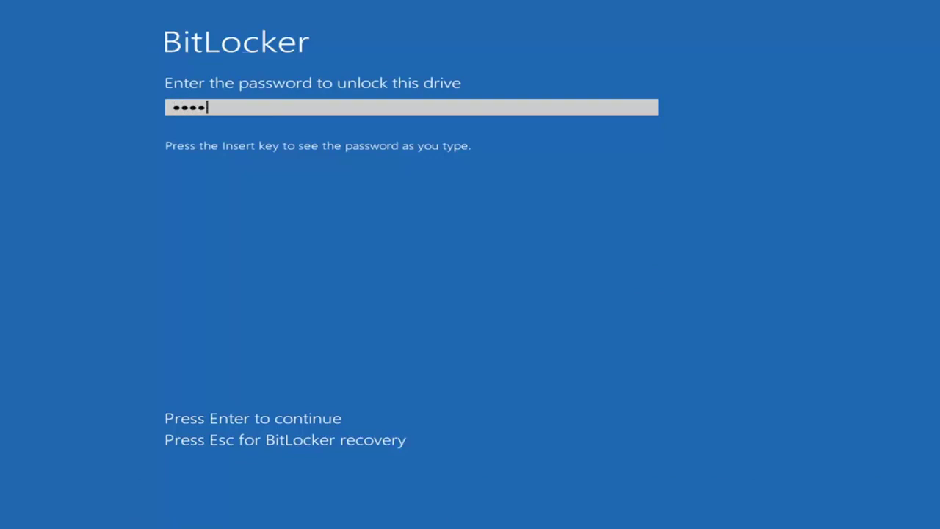
pyautogui.write('90')
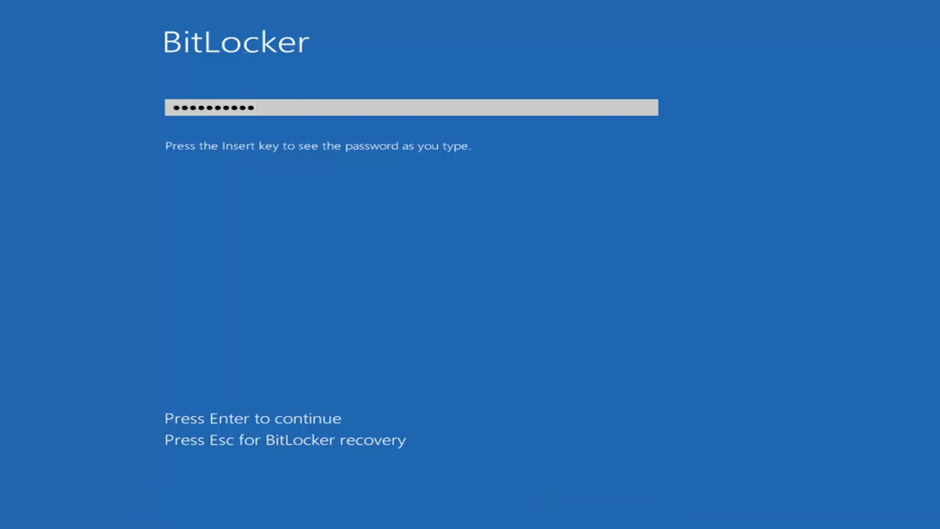
pyautogui.press('Return')
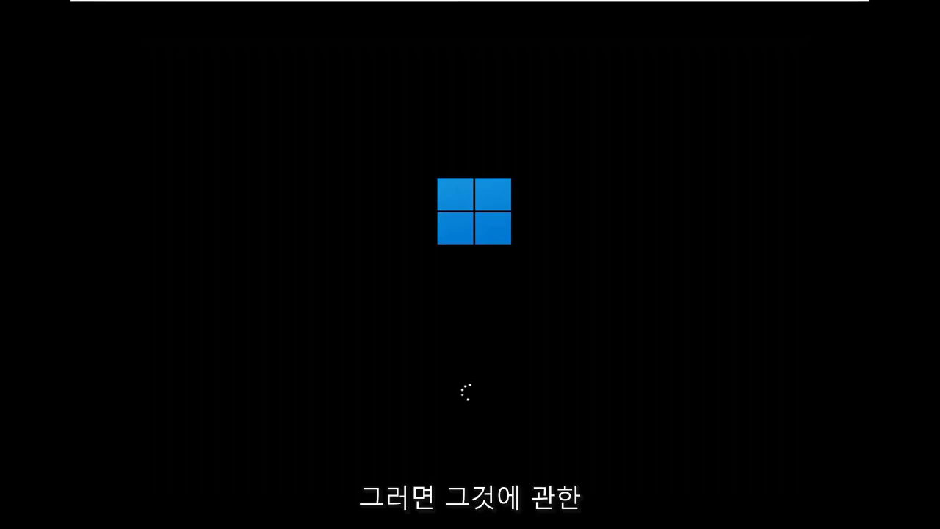